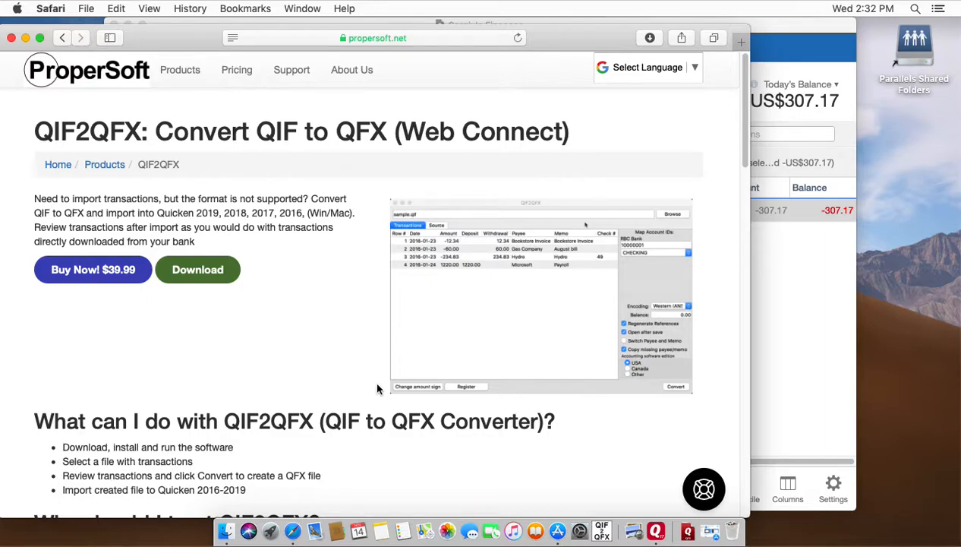
Switch to QIF2QFX and open sample.qif from the Downloads folder.
click(599, 529)
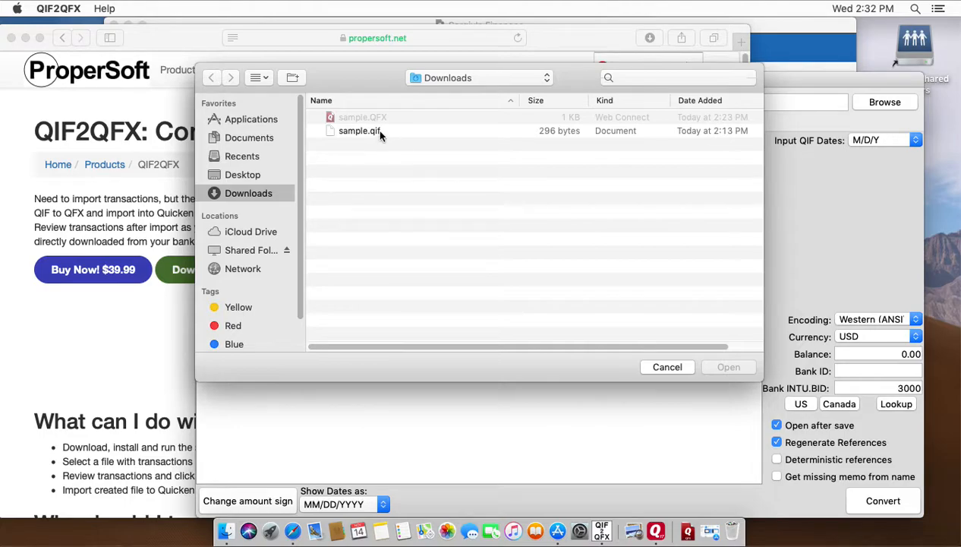
click(378, 134)
click(719, 369)
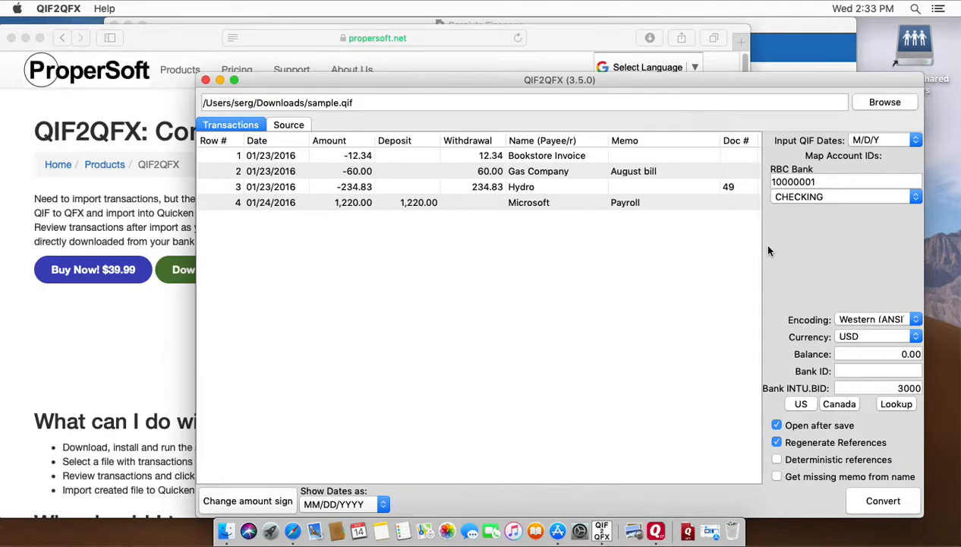
click(816, 182)
click(841, 199)
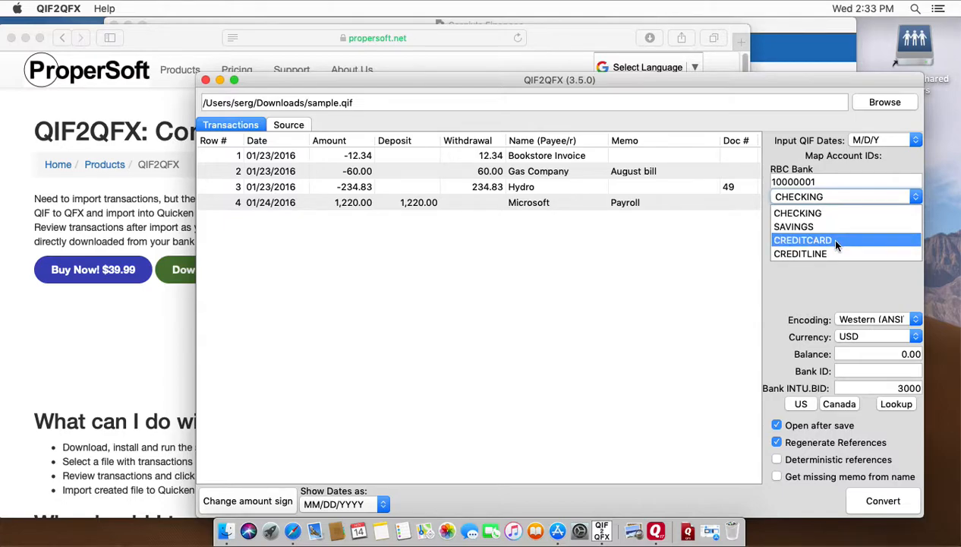
click(819, 279)
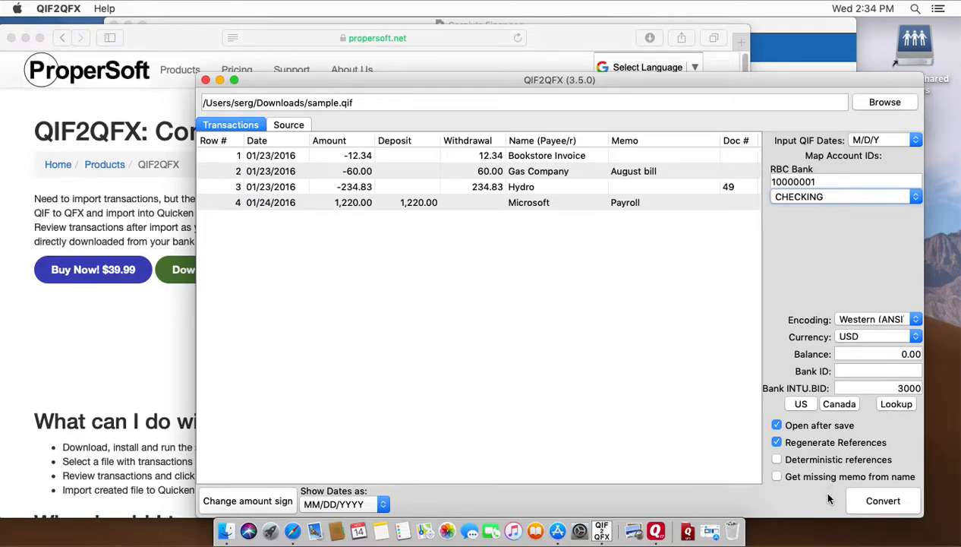
Convert the transactions and save them as sample in Downloads, replacing the existing QFX file.
click(869, 501)
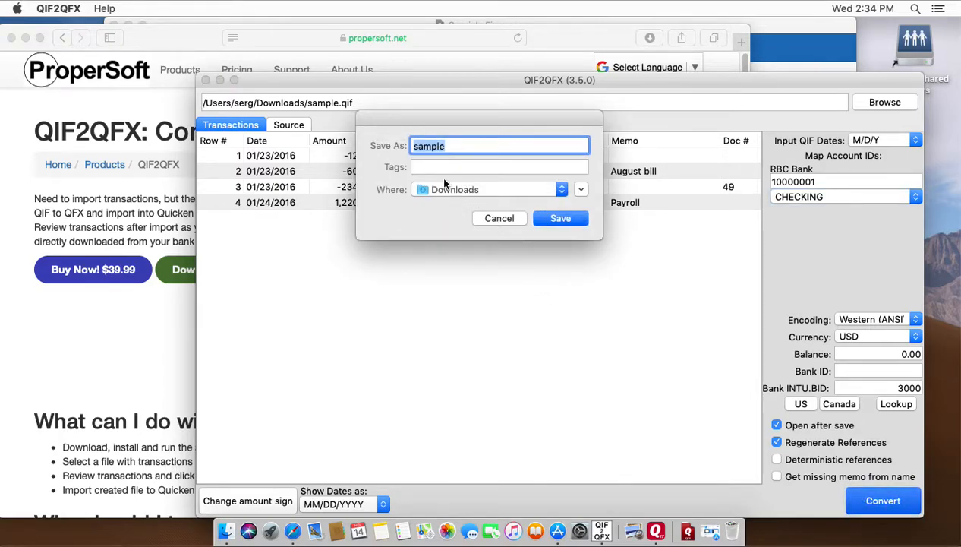
click(553, 219)
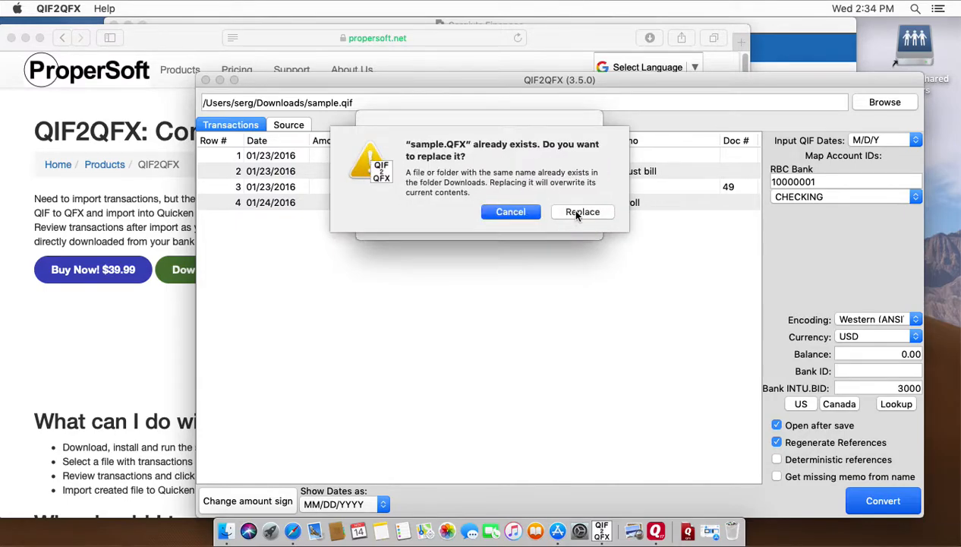
click(578, 213)
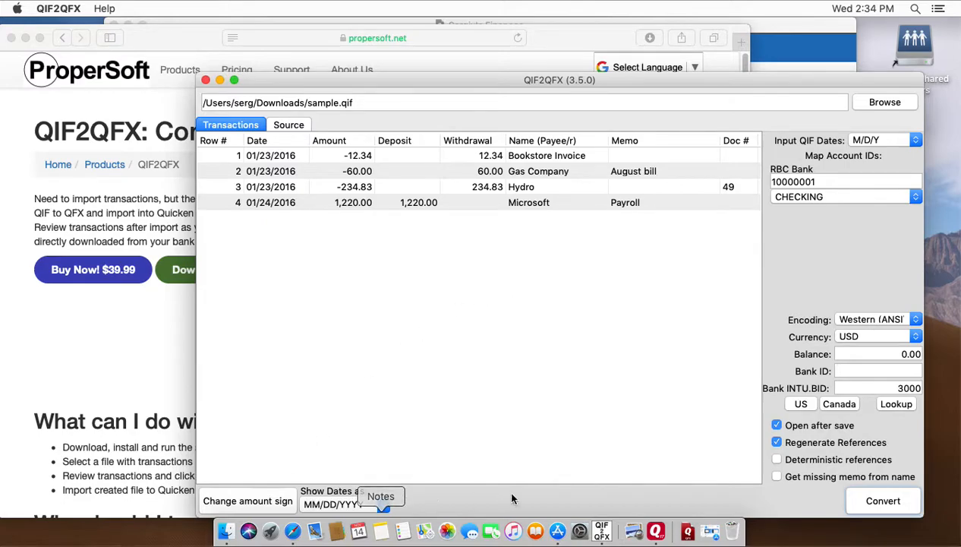
Switch to Quicken and import sample.QFX from Downloads as a bank or brokerage file.
click(656, 530)
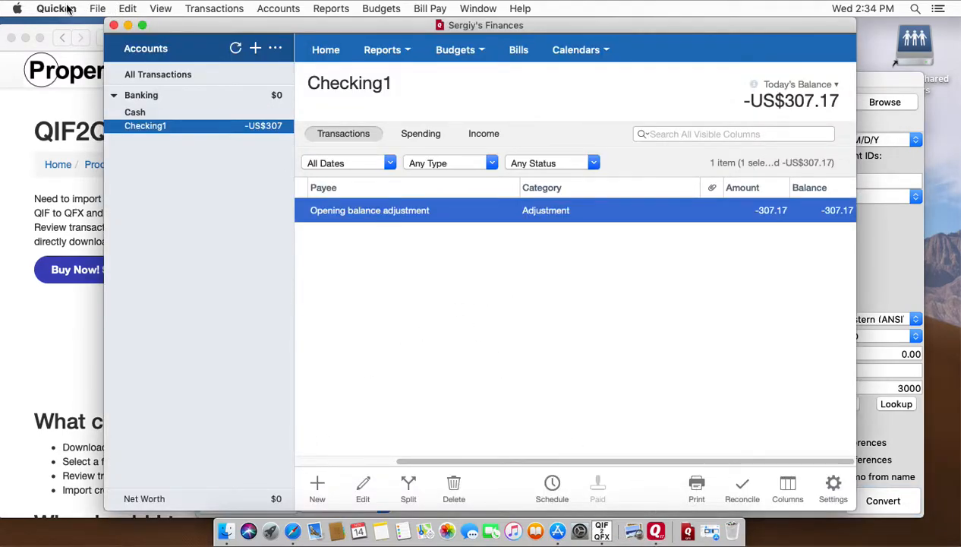
click(95, 9)
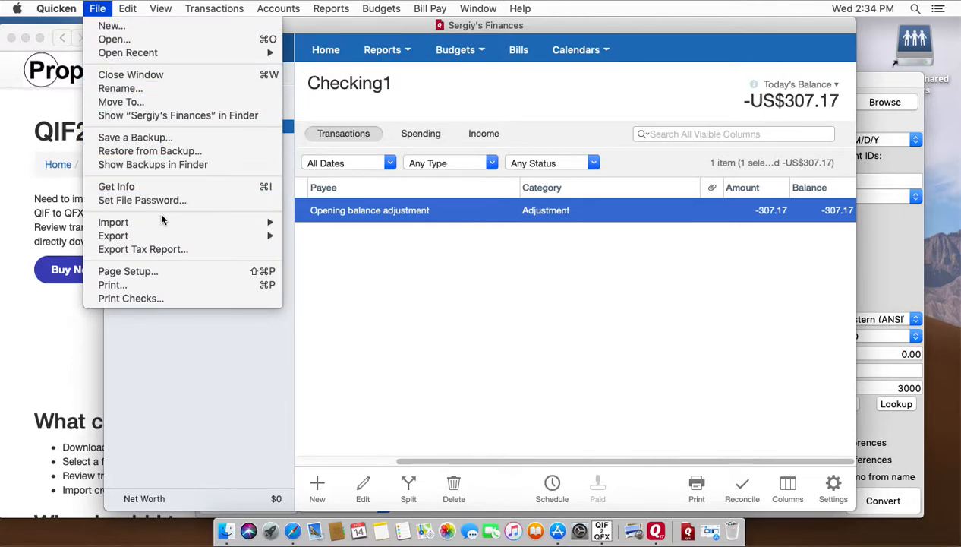
mouse_move(167, 222)
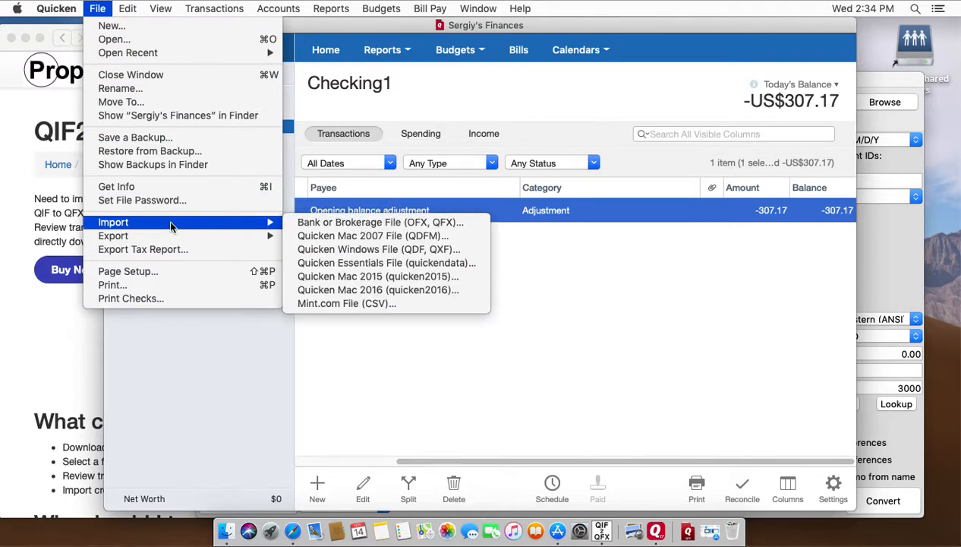
click(313, 227)
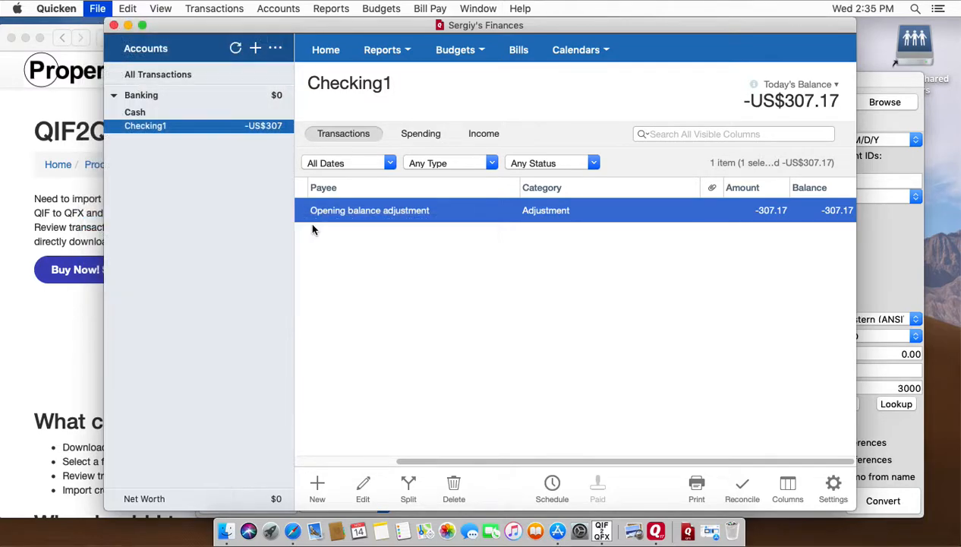
click(363, 120)
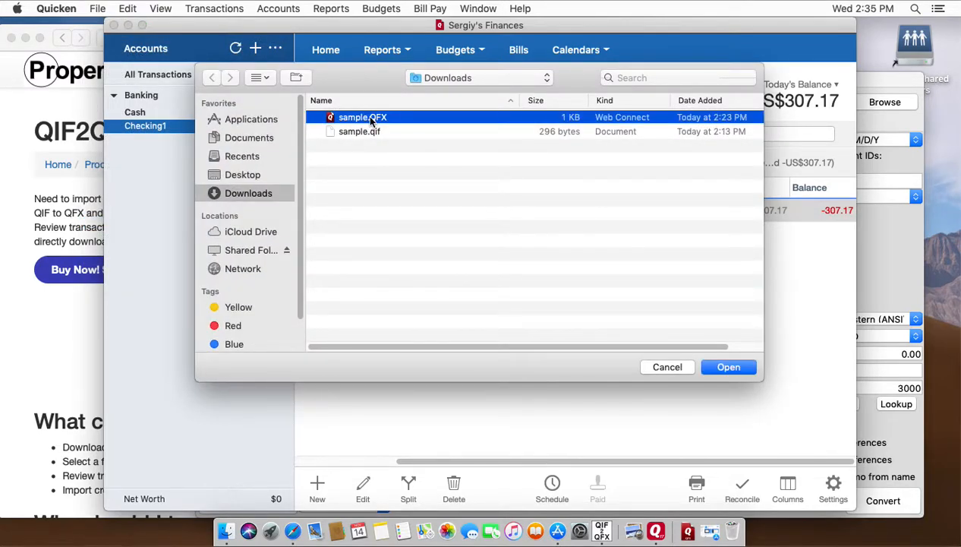
click(714, 369)
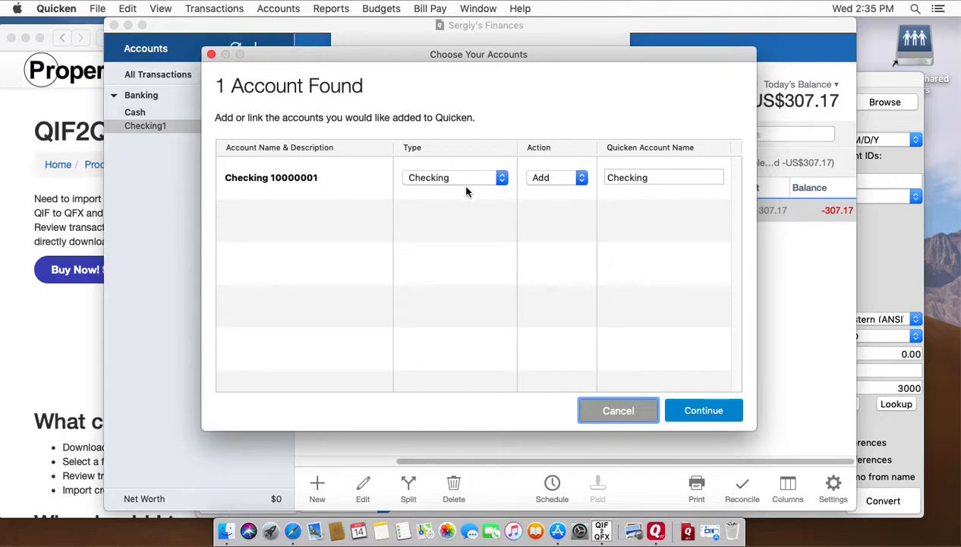
Keep the found account's type as Checking, link it to the existing Checking1 account and continue the import.
click(566, 179)
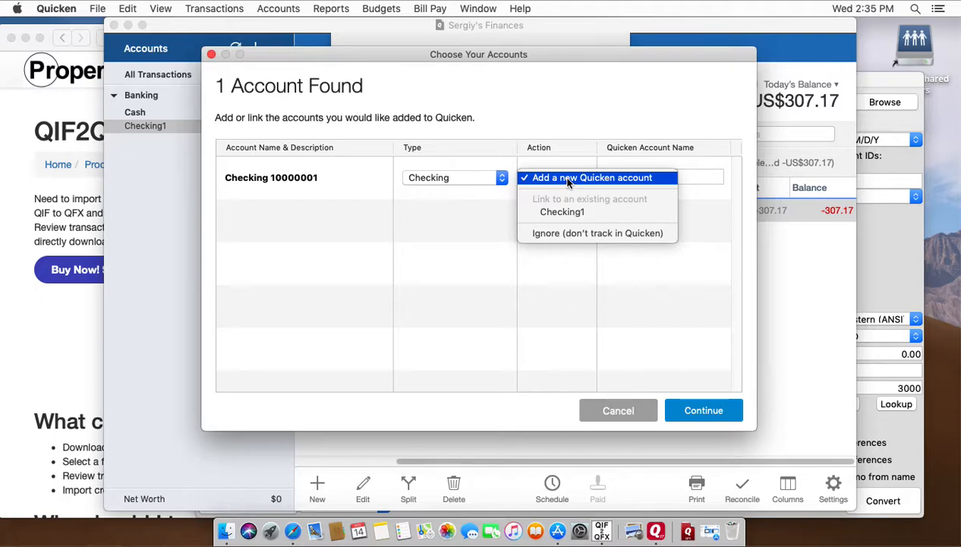
click(444, 185)
click(445, 185)
click(444, 183)
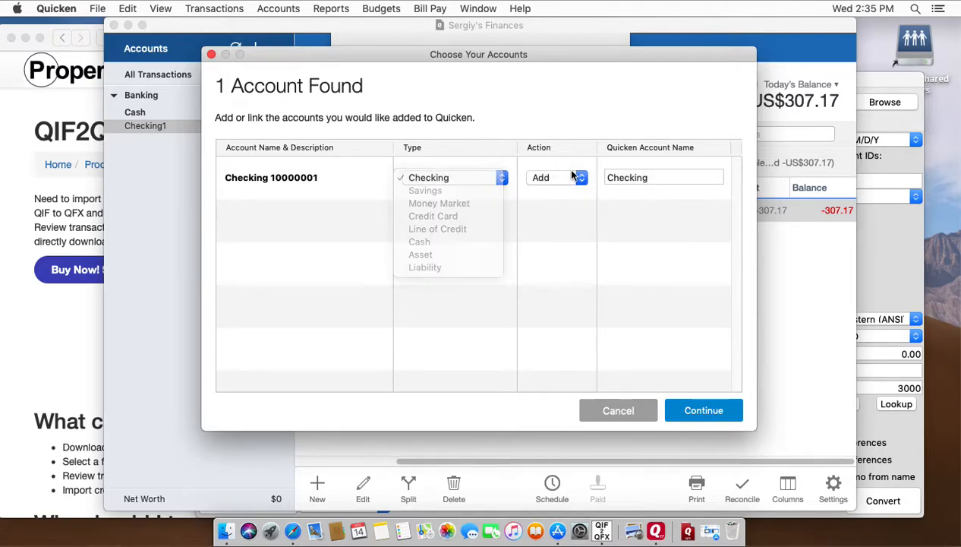
click(558, 177)
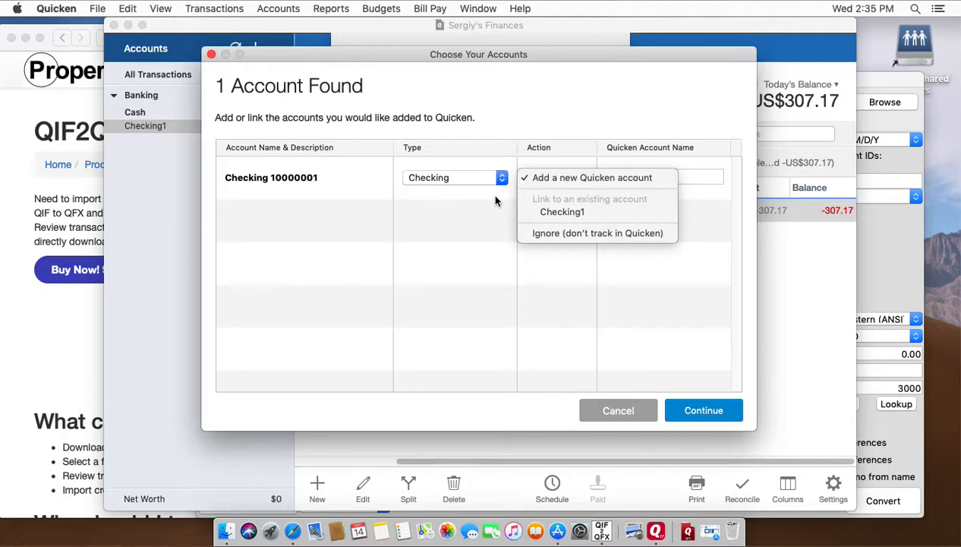
click(553, 212)
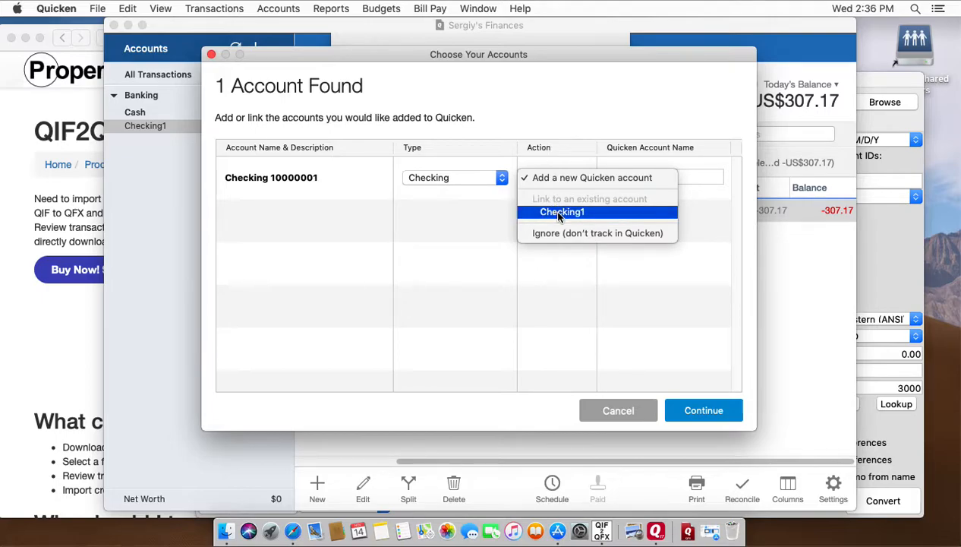
click(558, 216)
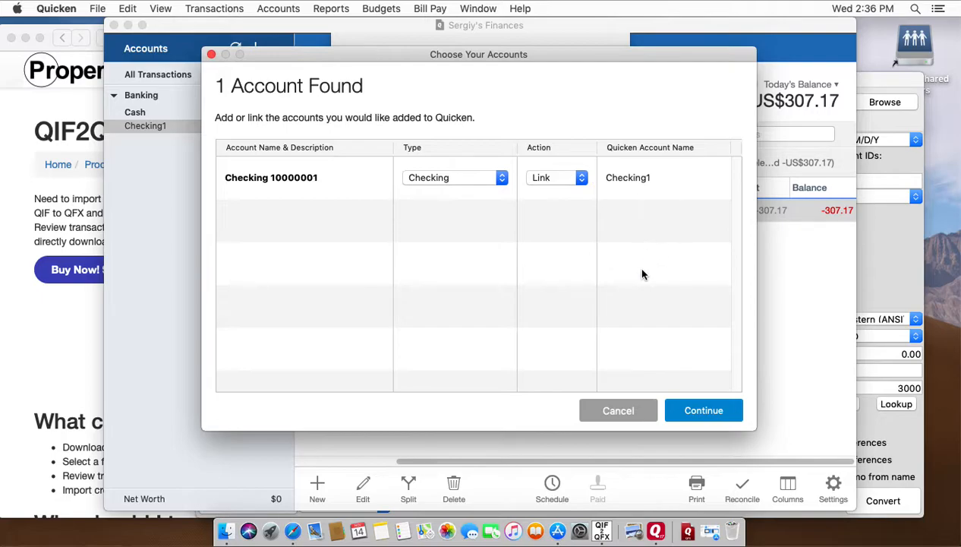
click(689, 413)
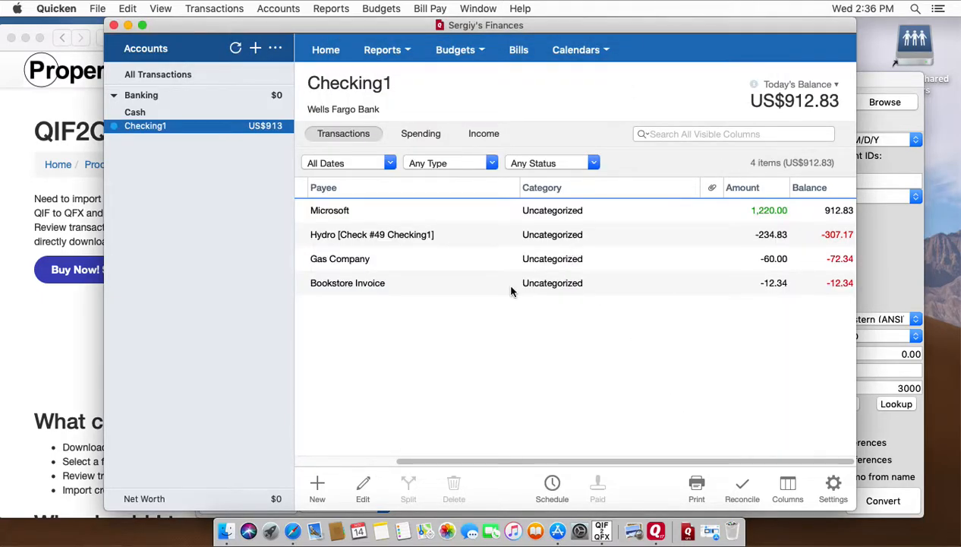
Review the imported transactions' dates and the downloaded-transaction options in the Connected Services preferences.
scroll(510, 291, left, 5)
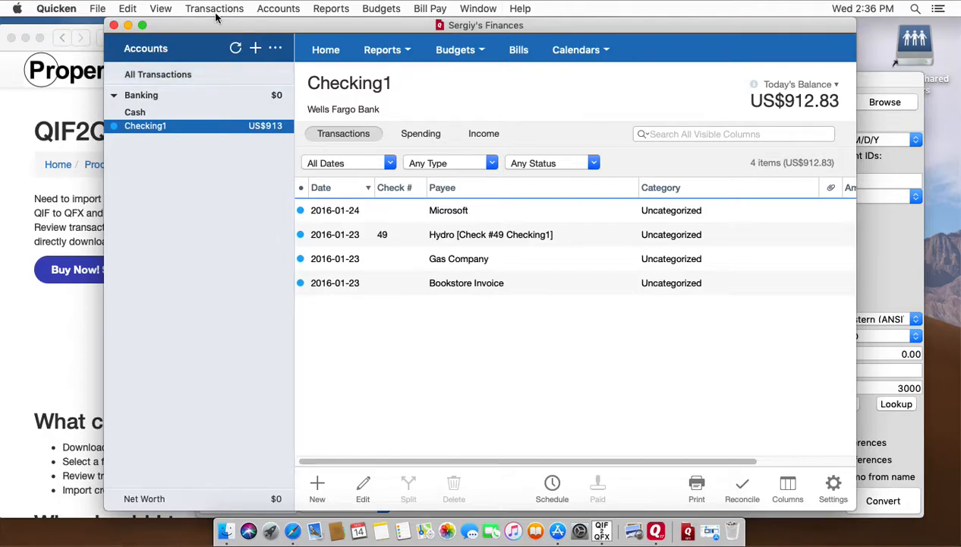
click(128, 9)
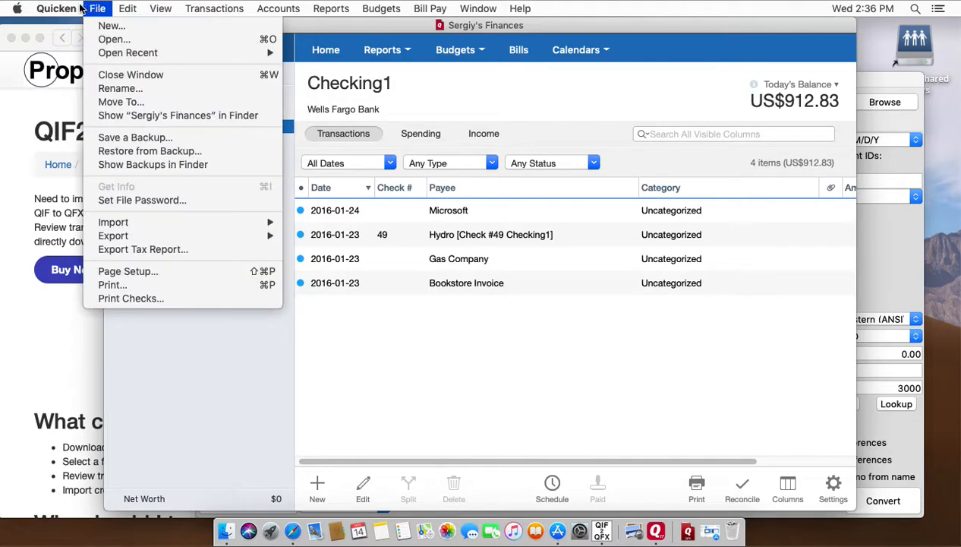
mouse_move(64, 9)
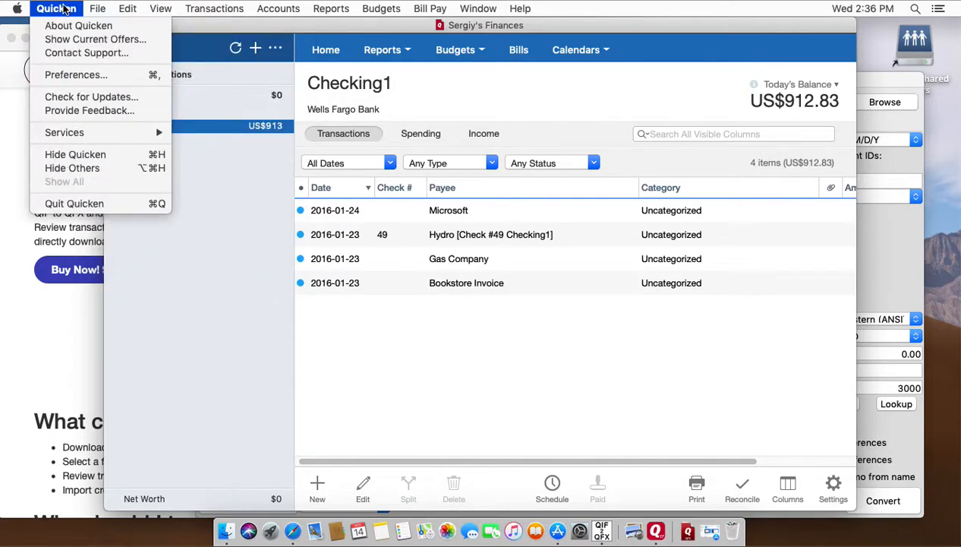
click(57, 77)
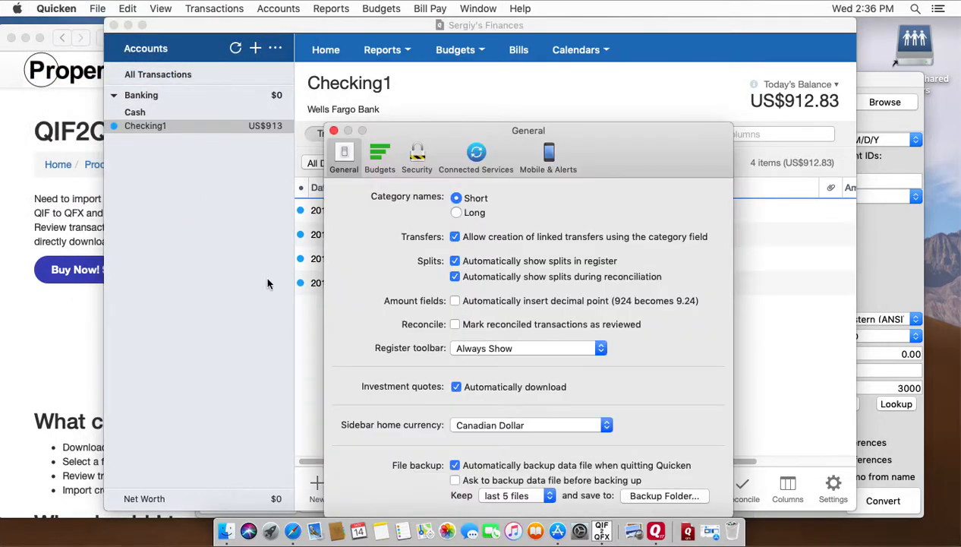
click(482, 156)
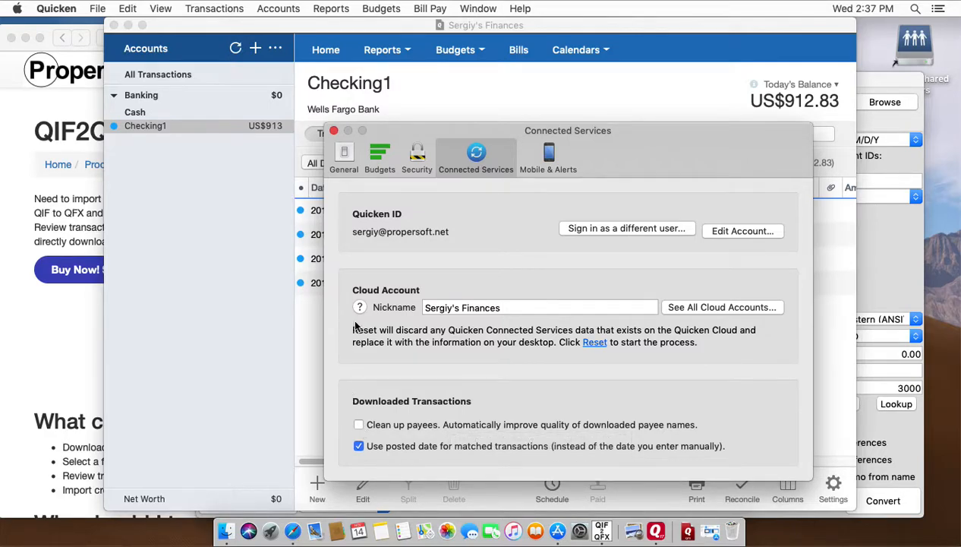
click(333, 131)
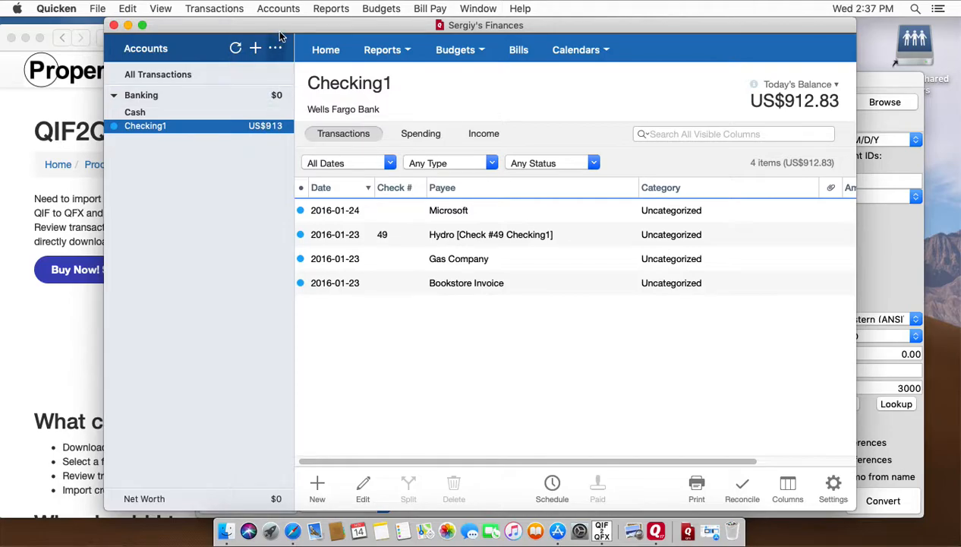
Change the Checking1 account's connection type to Manual through its transaction download setup.
right_click(157, 126)
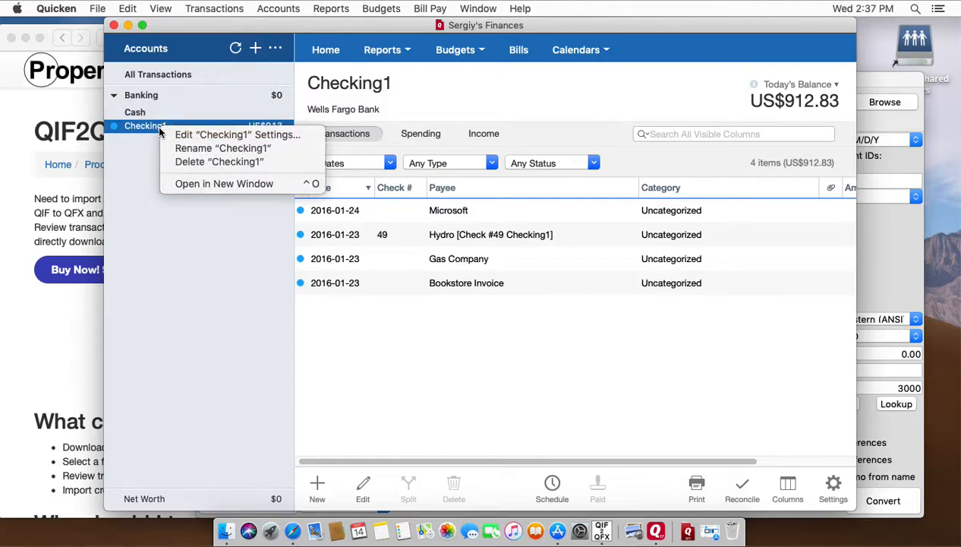
click(190, 136)
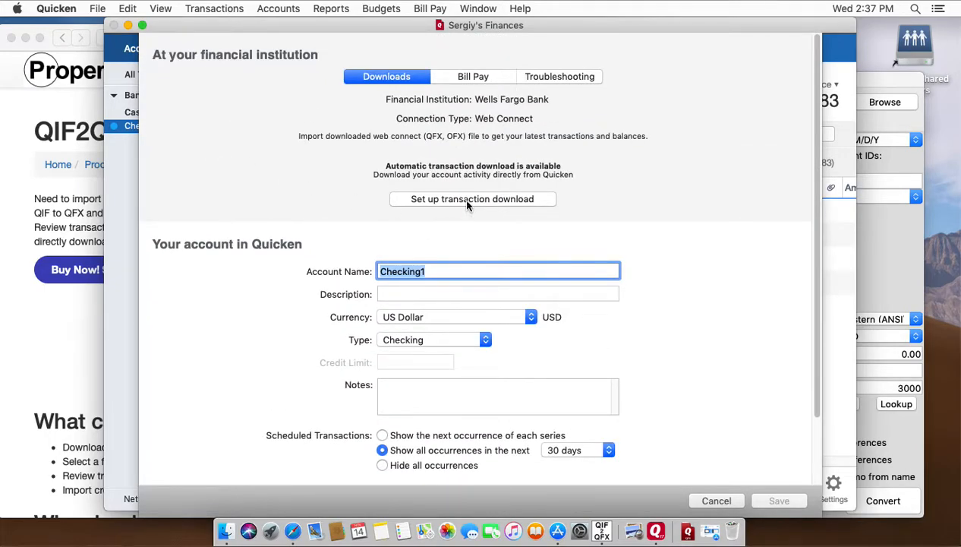
key(Escape)
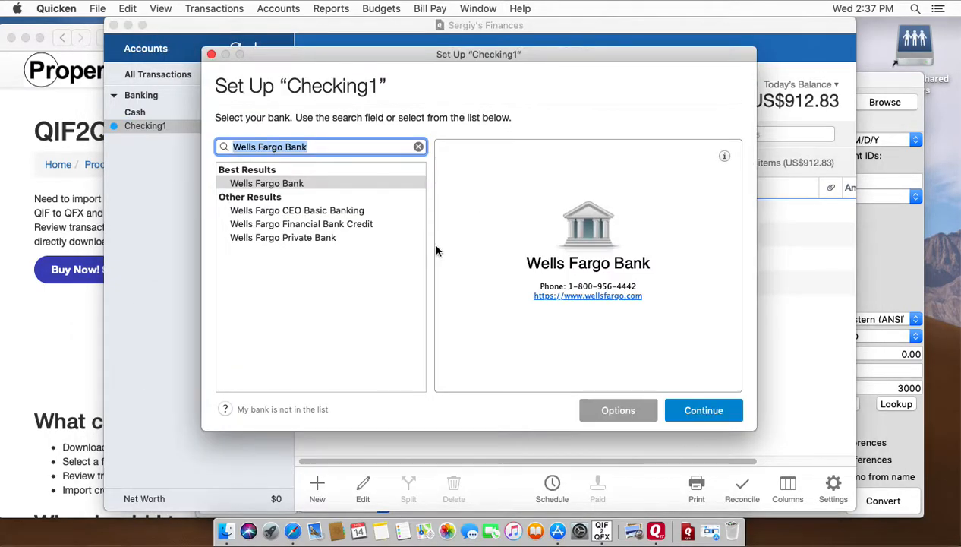
click(624, 413)
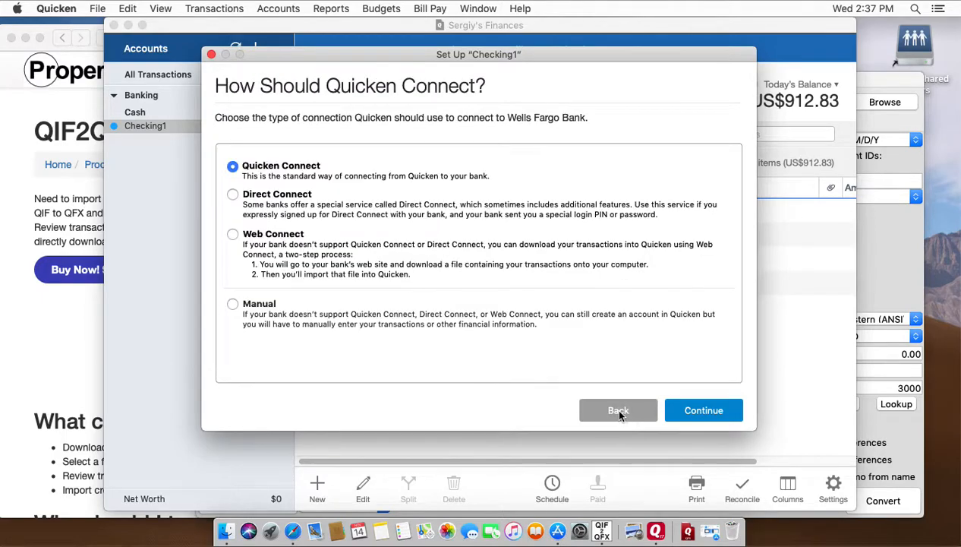
click(251, 307)
click(713, 414)
click(704, 410)
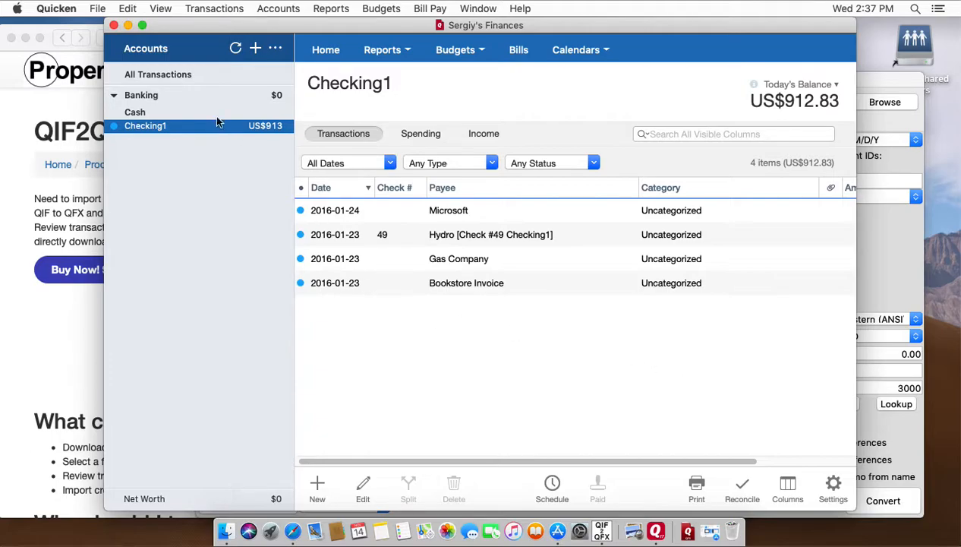
click(56, 9)
mouse_move(98, 14)
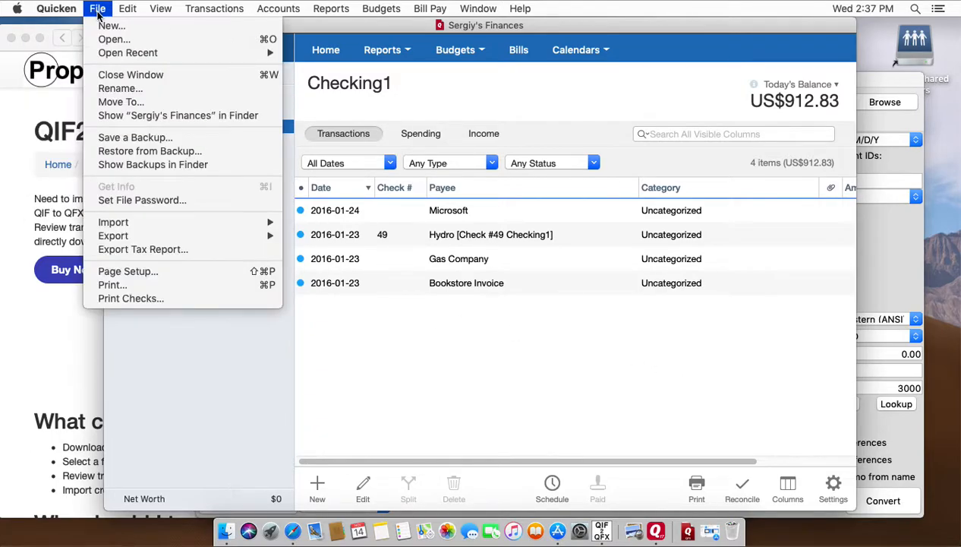
mouse_move(158, 221)
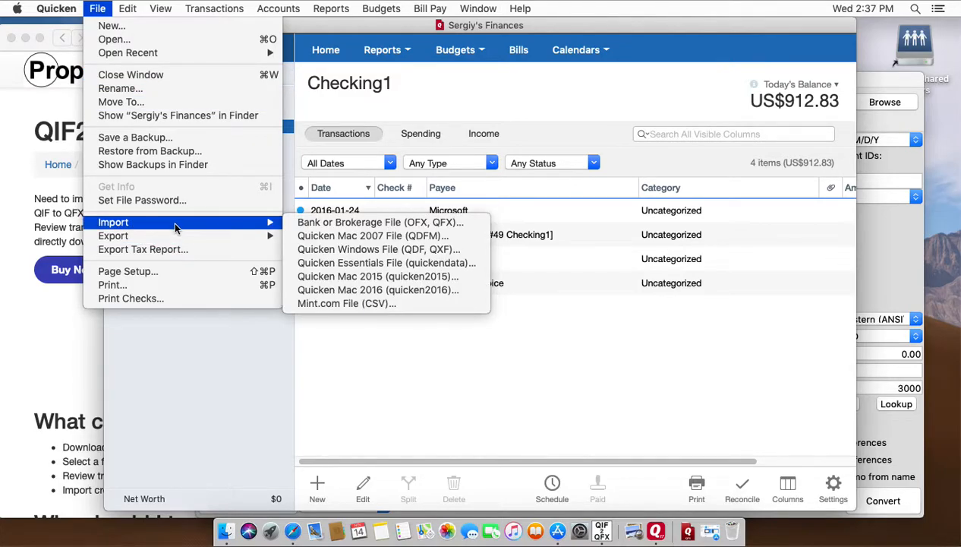
Switch to QIF2QFX, change the RBC Bank account ID and convert again, replacing the existing QFX file in Downloads.
click(602, 531)
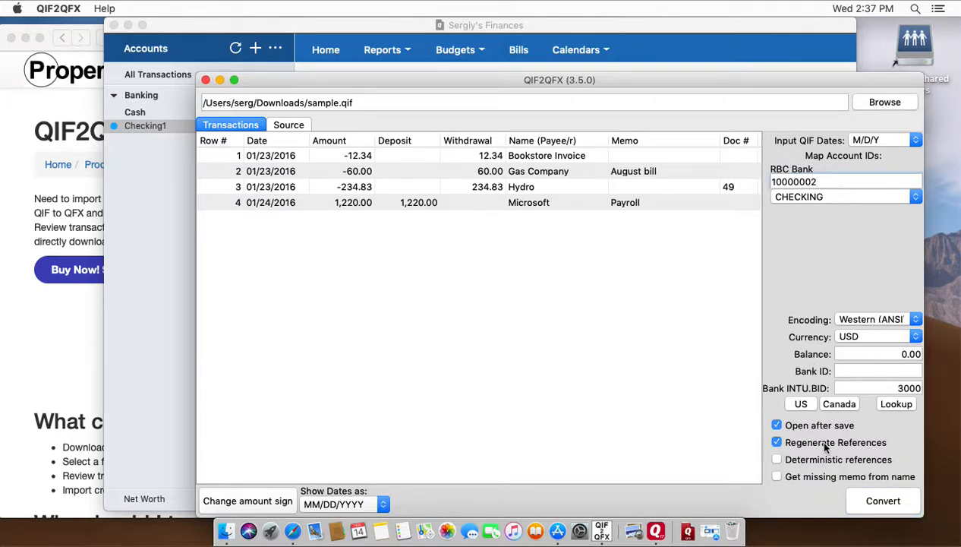
click(868, 504)
click(547, 219)
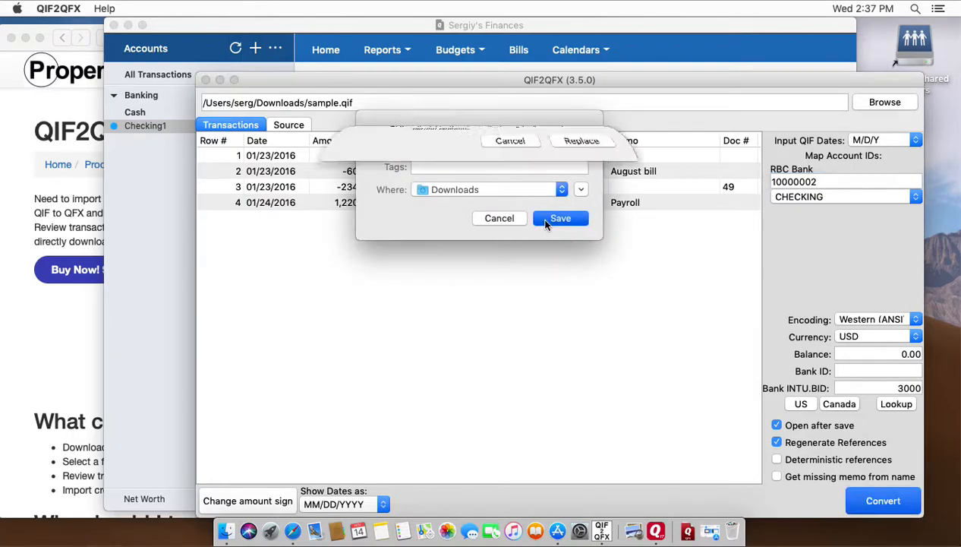
click(555, 217)
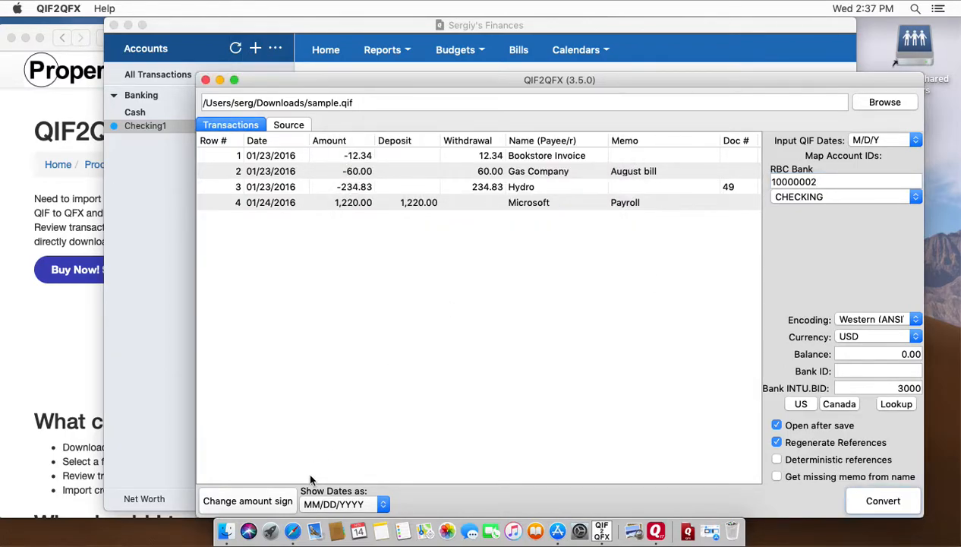
Switch to Quicken and start importing the reconverted sample.QFX file from the Downloads folder.
click(655, 532)
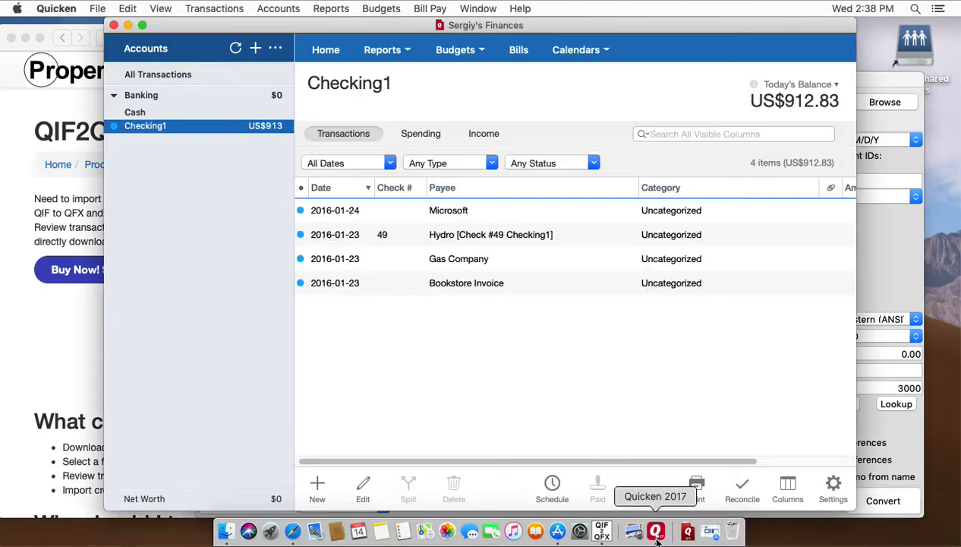
click(97, 8)
mouse_move(149, 222)
click(354, 220)
click(364, 118)
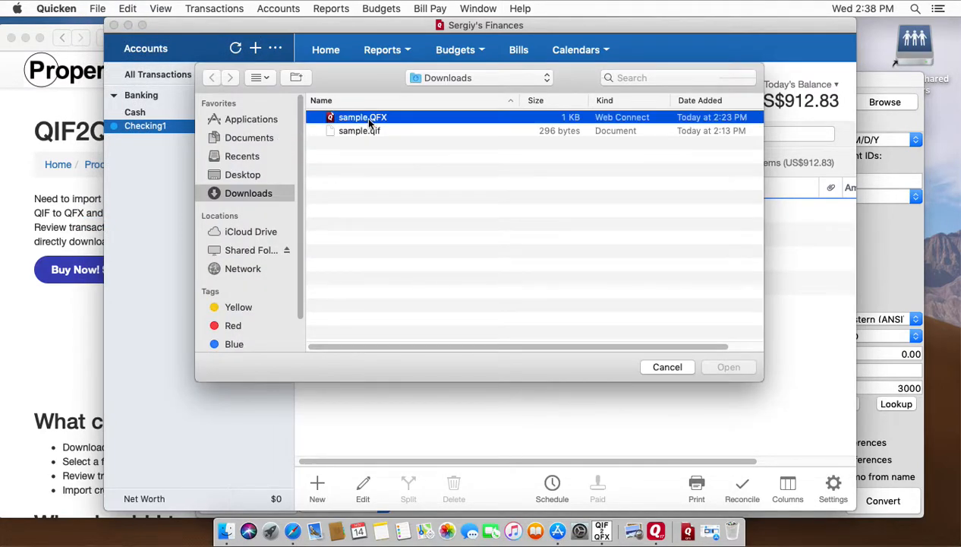
click(722, 366)
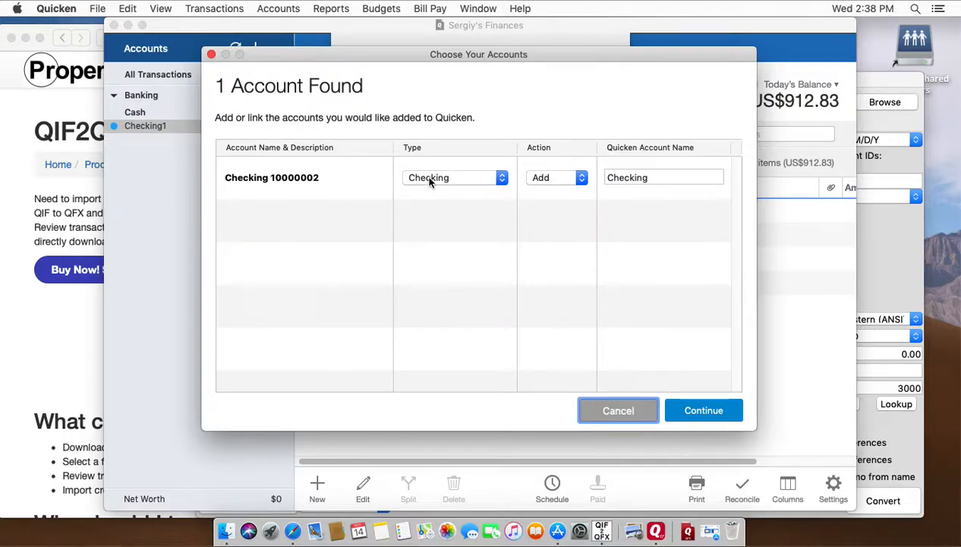
Check the add, link and ignore actions offered for the found checking account, and cancel the import.
click(550, 177)
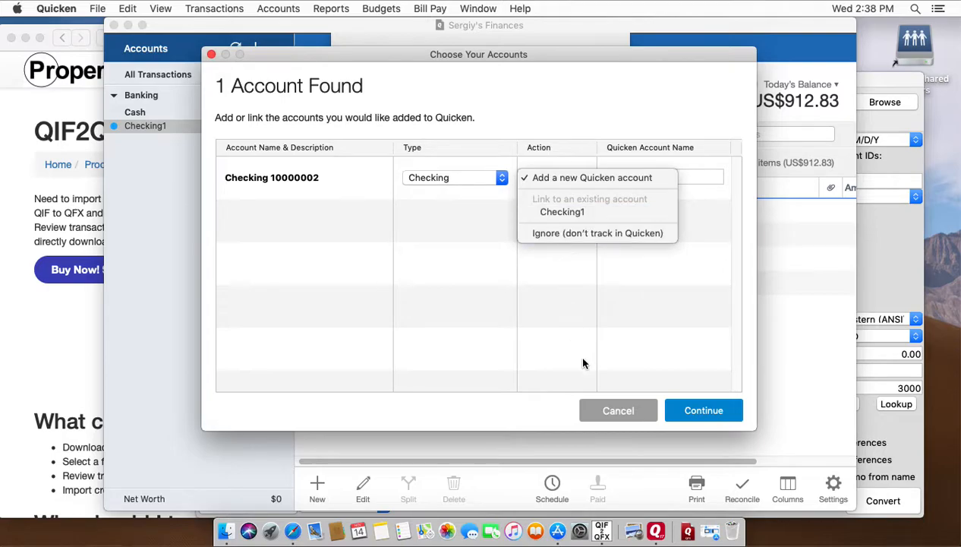
click(605, 410)
click(605, 410)
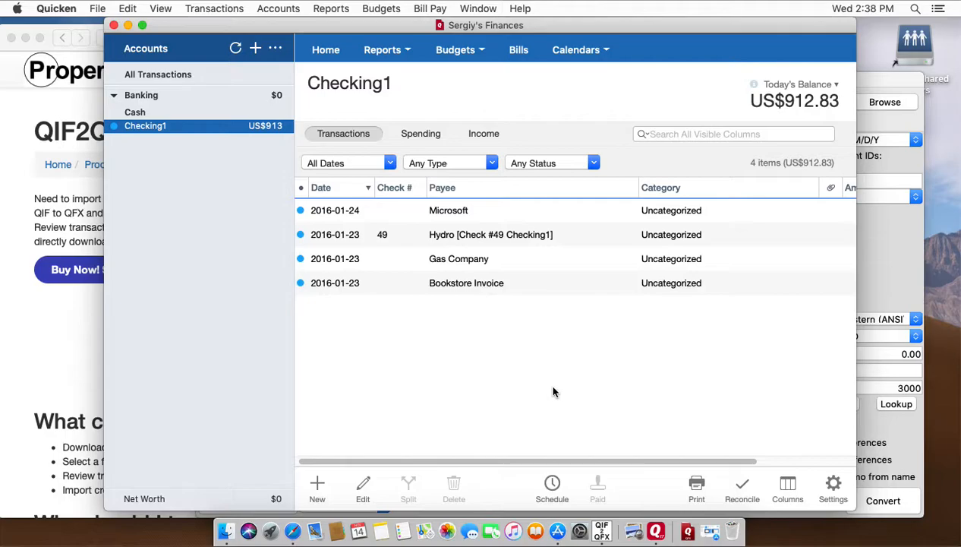
Review the Checking1 transactions' amounts and balances and the payee clean-up option in the Connected Services preferences.
scroll(555, 390, right, 5)
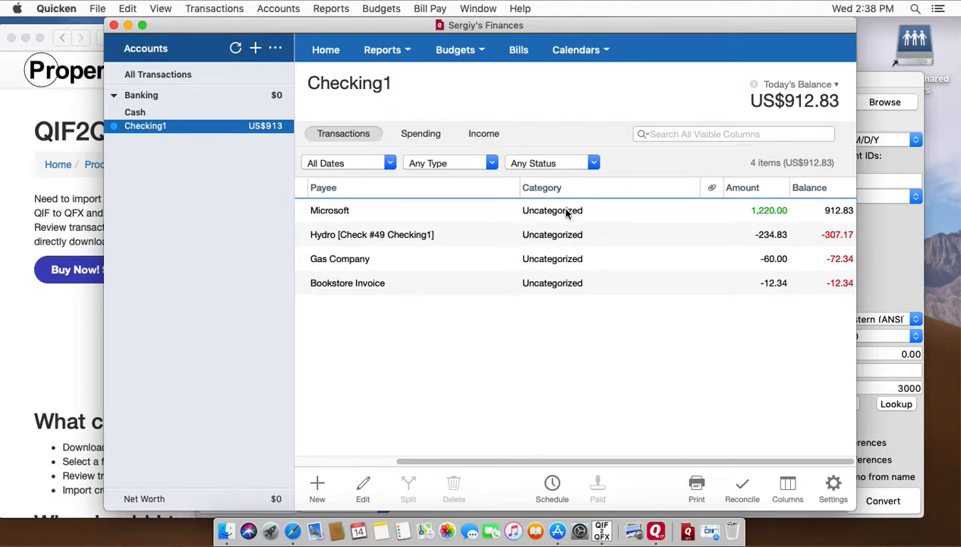
click(95, 9)
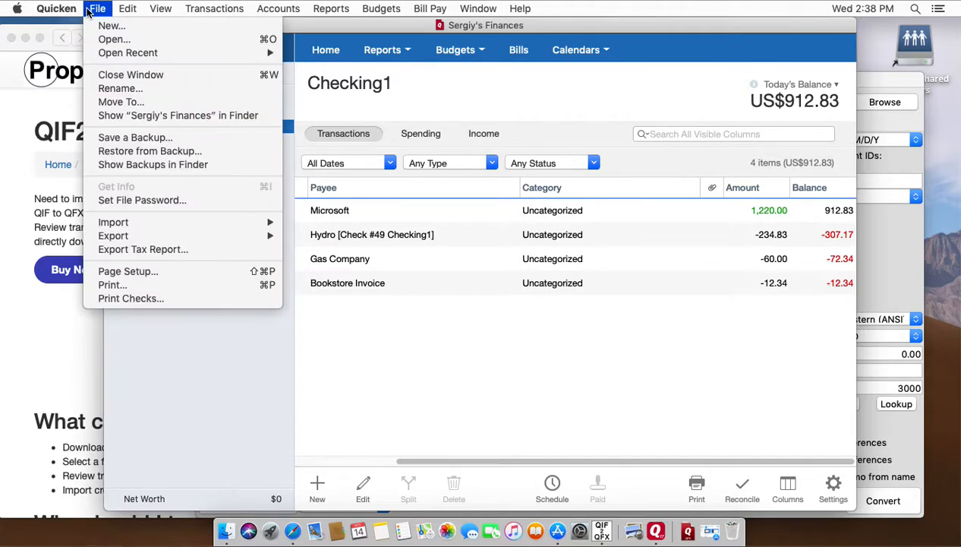
mouse_move(60, 9)
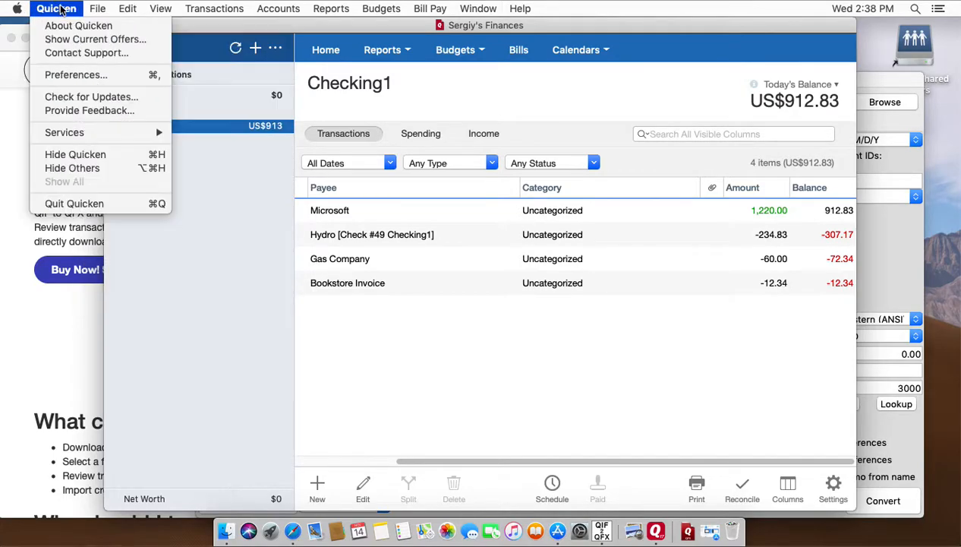
click(78, 73)
click(491, 75)
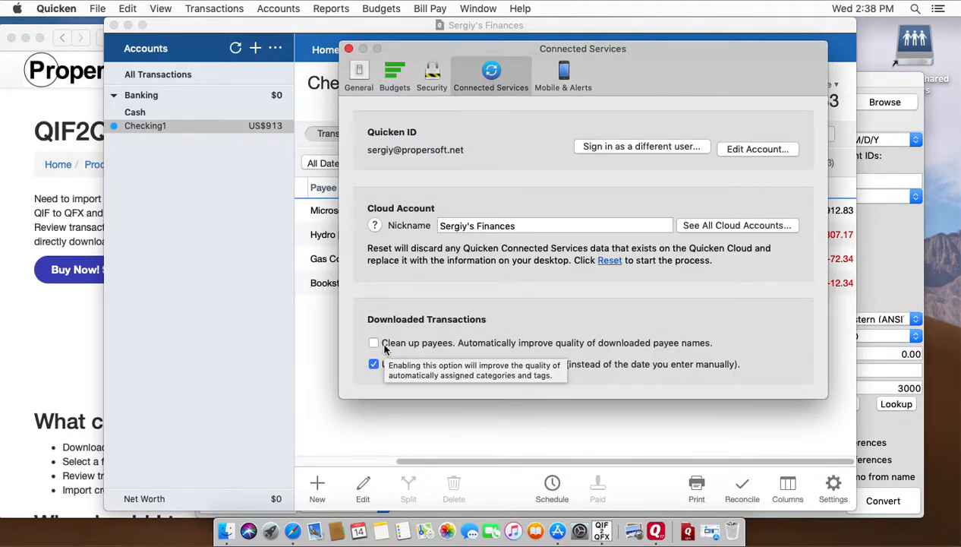
click(348, 50)
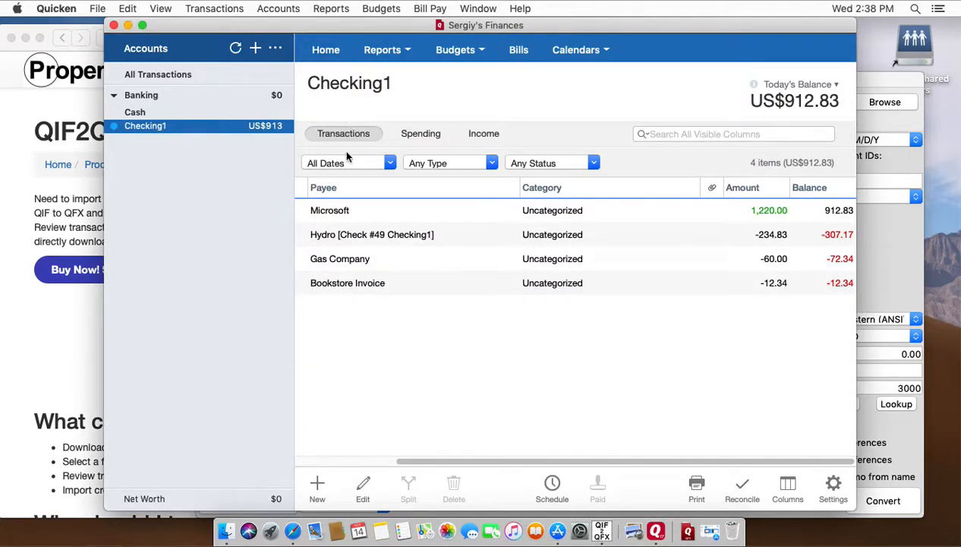